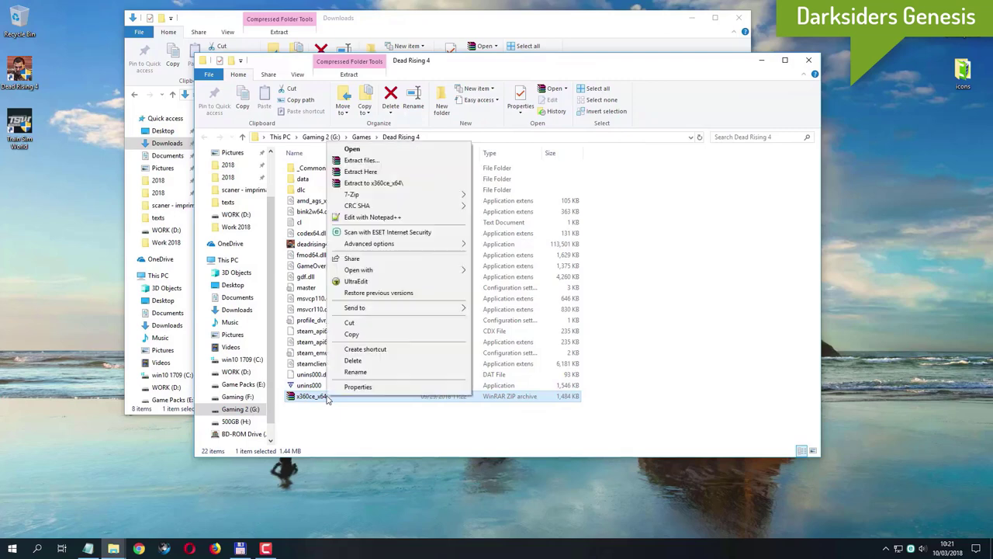
Extract the x360ce_x64 archive with 7-Zip directly into the Dead Rising 4 folder.
mouse_move(353, 195)
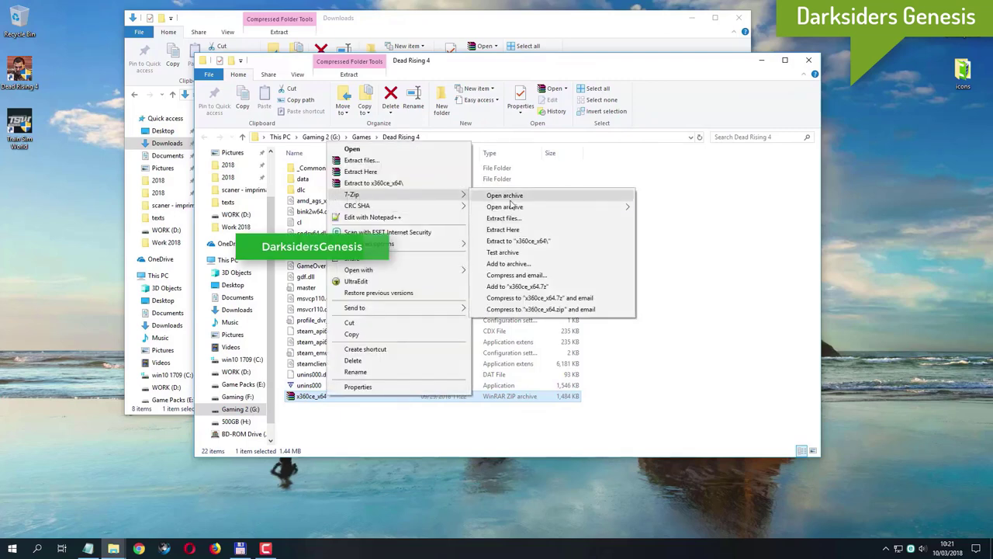
left_click(533, 232)
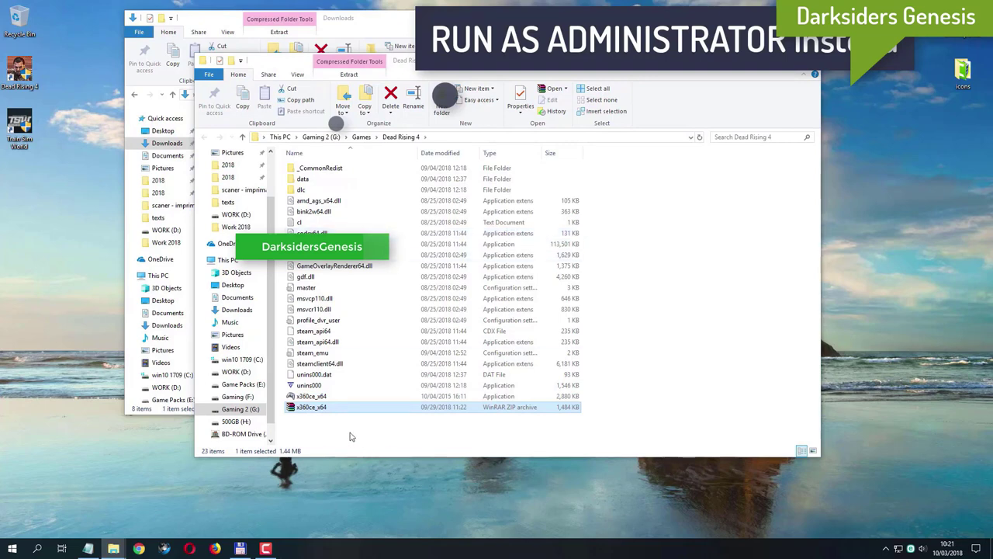
Launch the extracted x360ce_x64 application and create the missing xinput1_3.dll file.
left_click(343, 397)
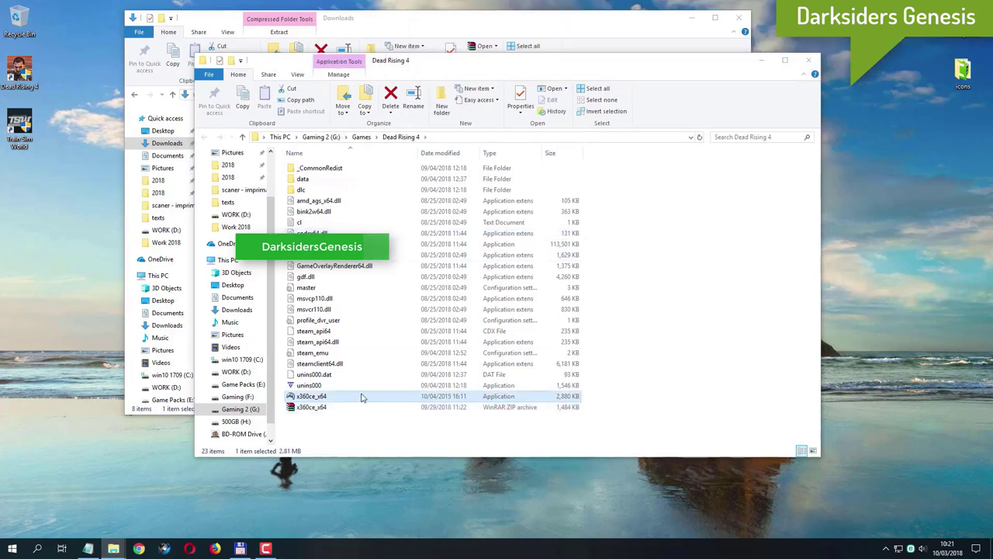
double_click(312, 396)
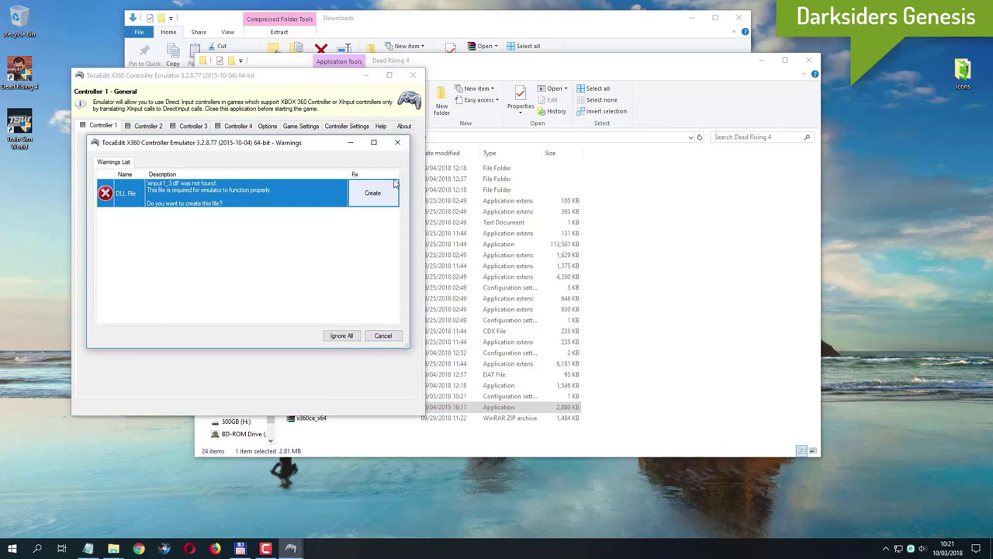
left_click(376, 197)
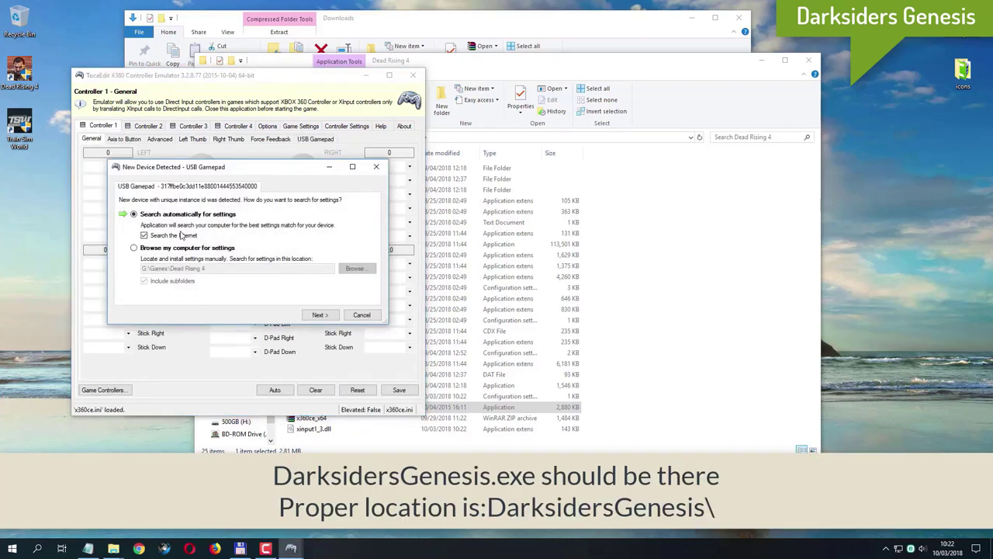
Search automatically, including online, for the new USB Gamepad's settings, permanently allowing the emulator's outbound network traffic, and finish the device setup.
left_click(330, 317)
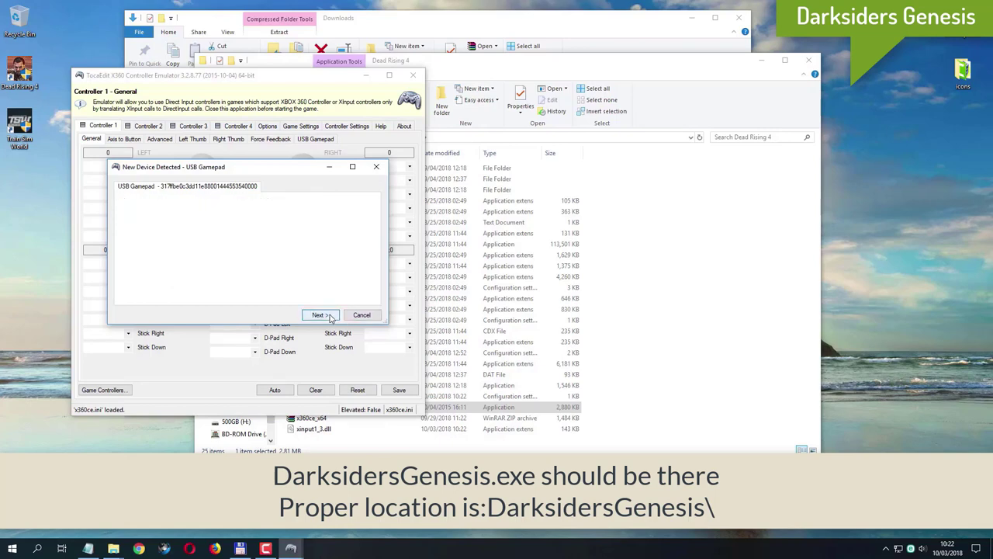
left_click(319, 315)
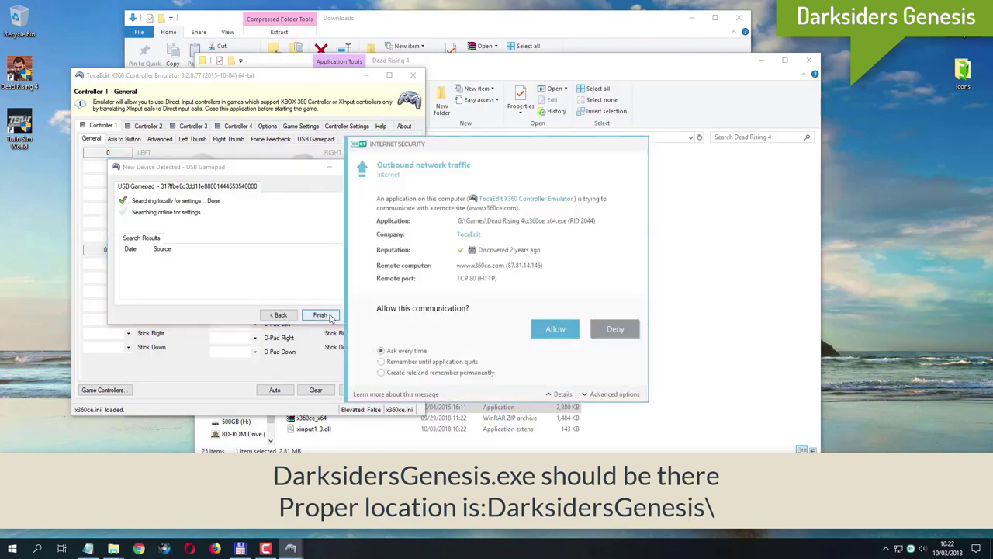
left_click(422, 373)
left_click(552, 330)
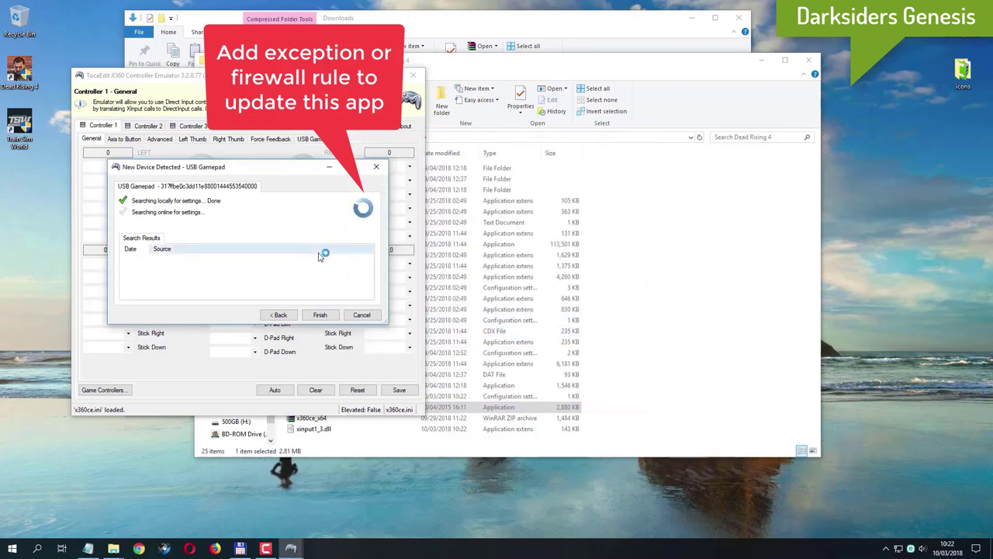
left_click(329, 317)
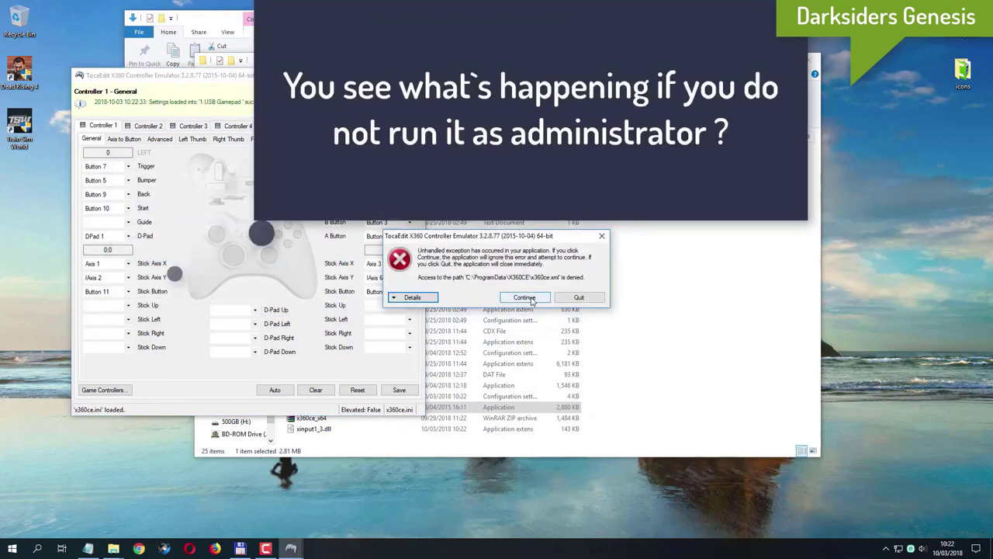
left_click(524, 297)
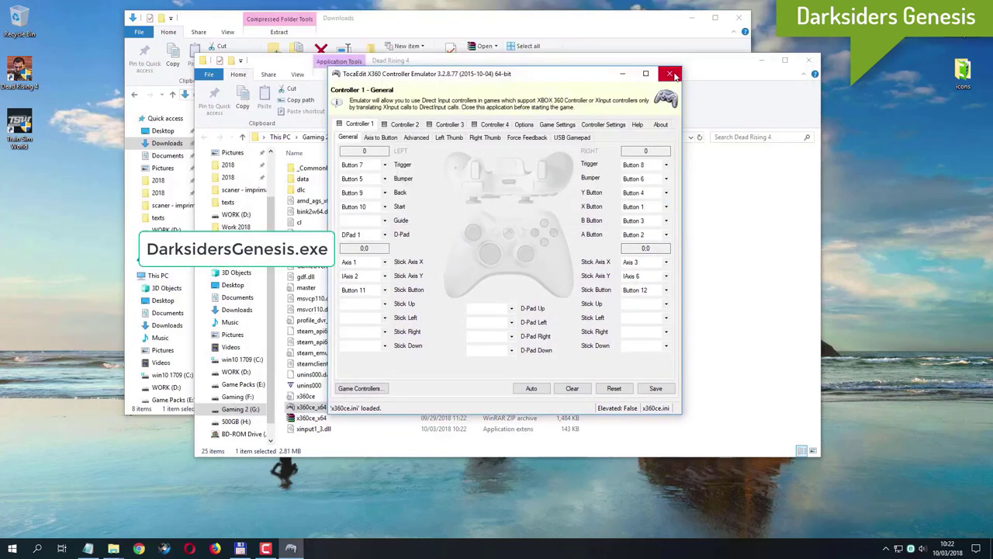
Try to save the Controller 1 settings, continue past the exception and close the emulator.
left_click(660, 390)
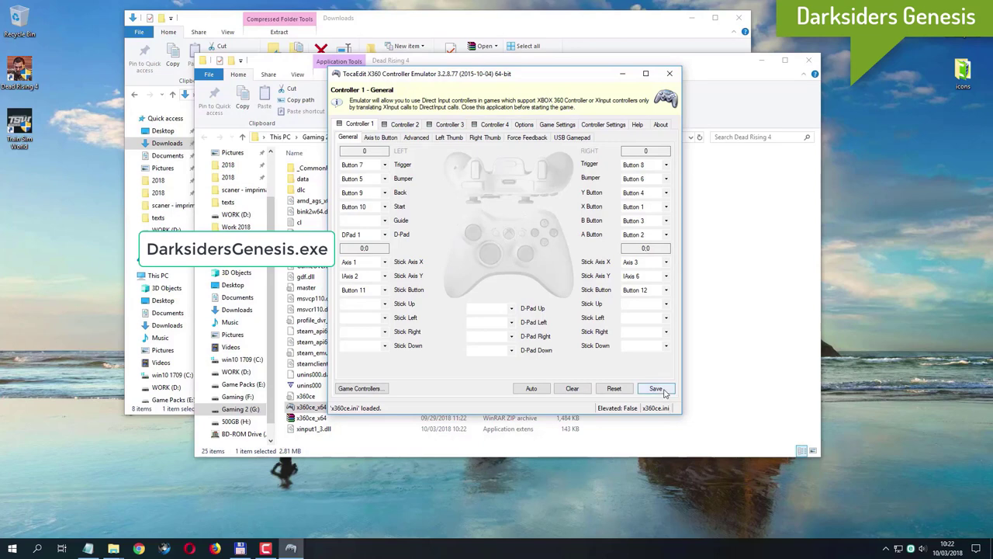
left_click(670, 73)
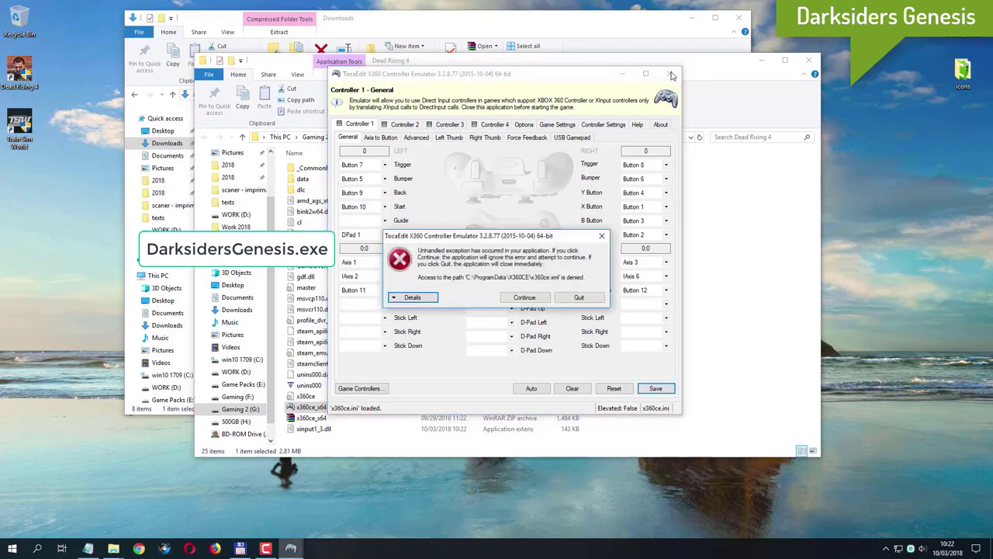
left_click(526, 298)
left_click(669, 73)
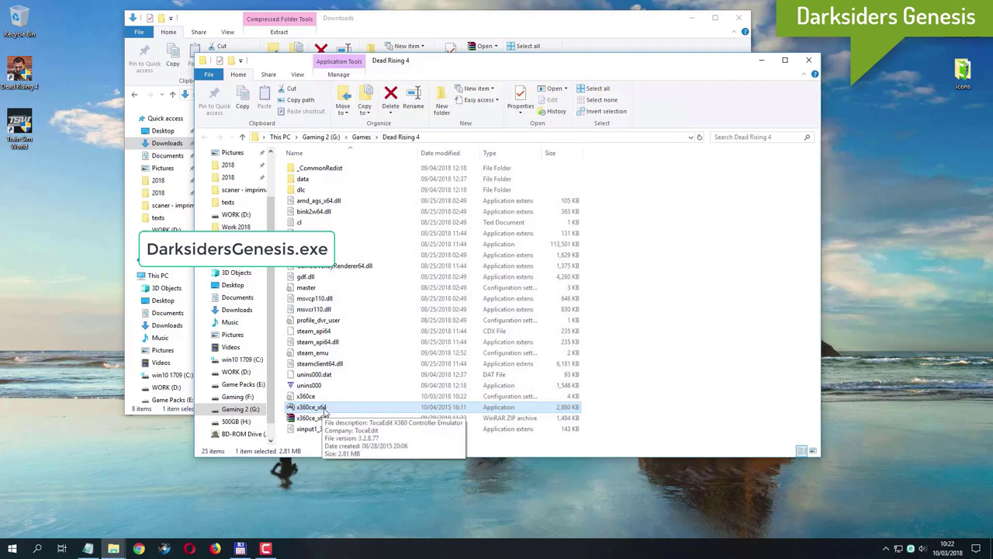
Run x360ce_x64 as administrator and reposition its window over the game folder.
right_click(324, 410)
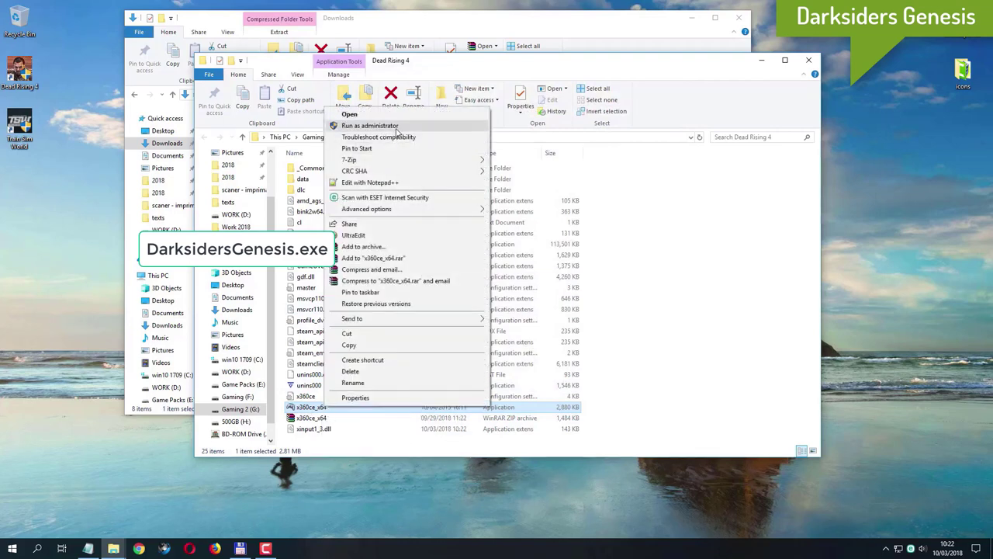
left_click(396, 133)
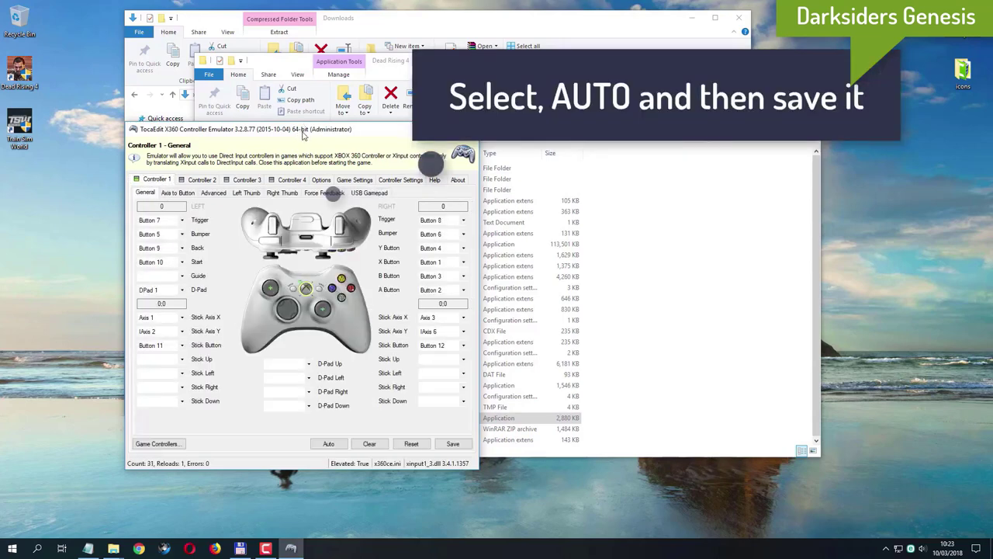
left_click_drag(302, 128, 441, 114)
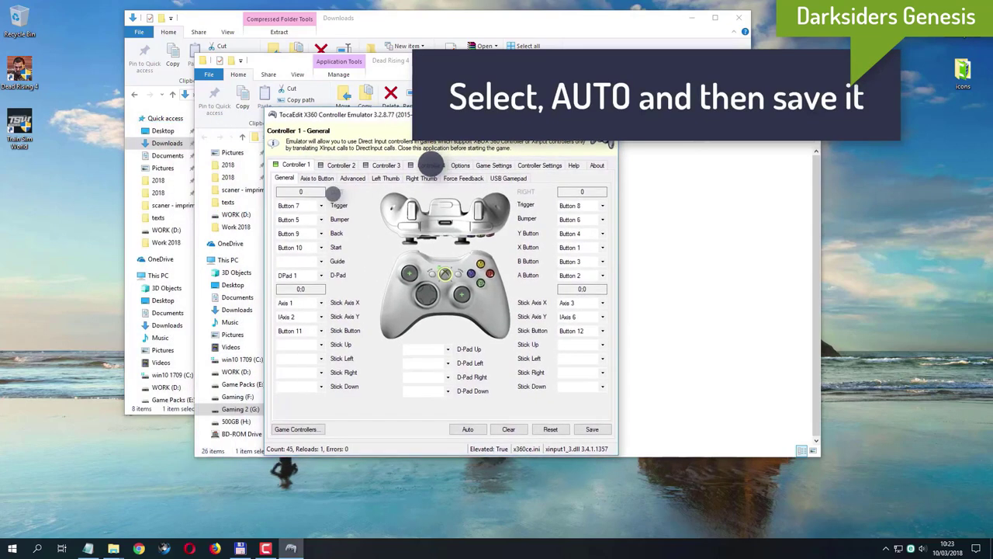
Fill all Controller 1 settings automatically, then save them and close the emulator.
left_click(469, 431)
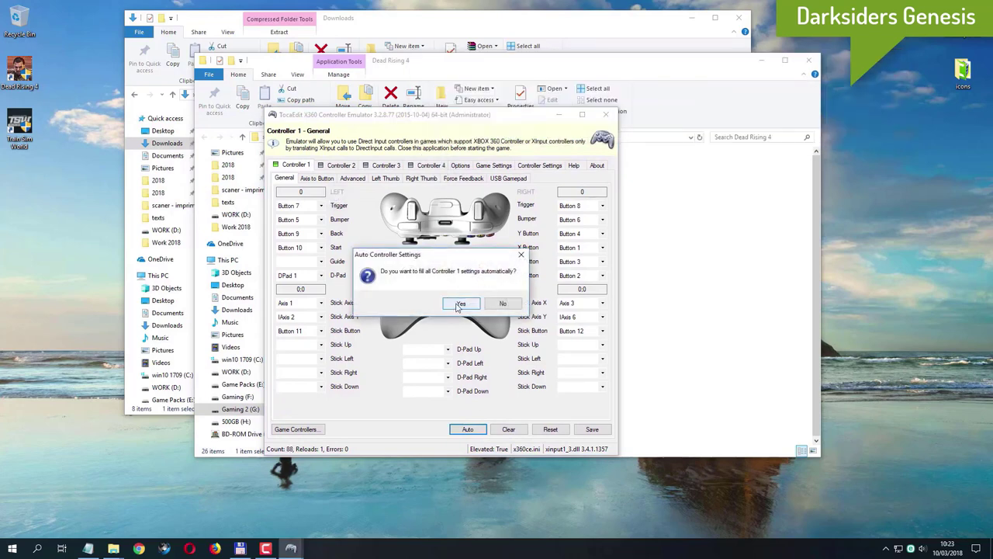
left_click(457, 308)
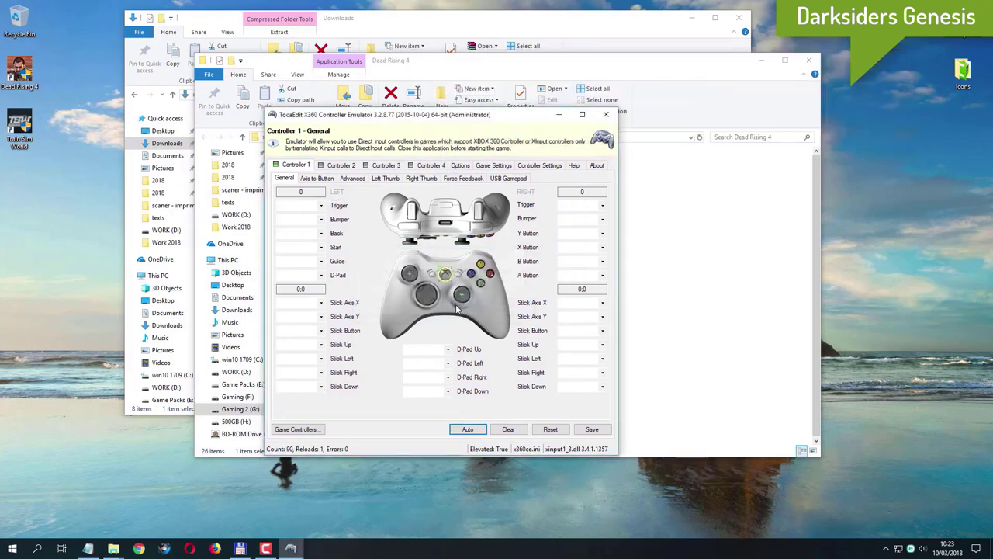
left_click(597, 431)
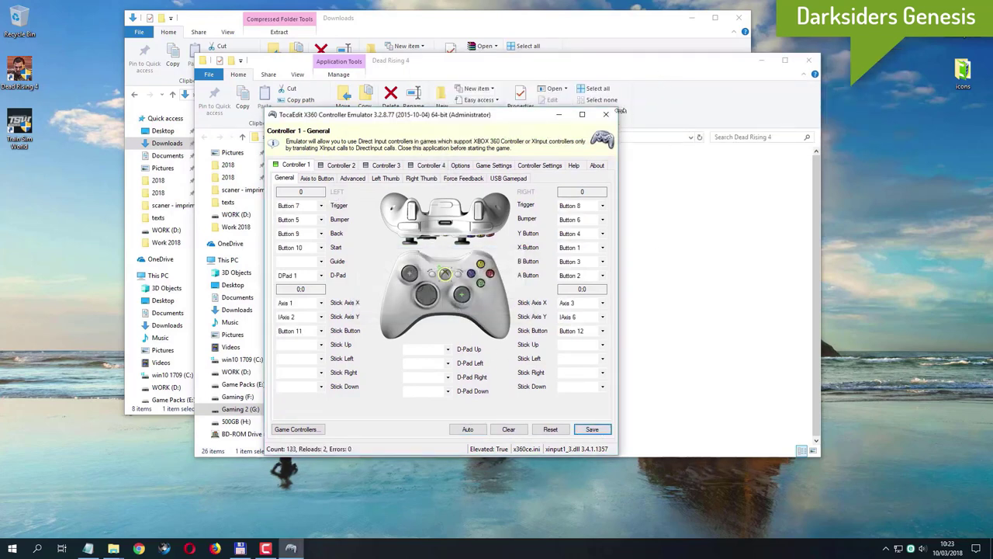
left_click(606, 117)
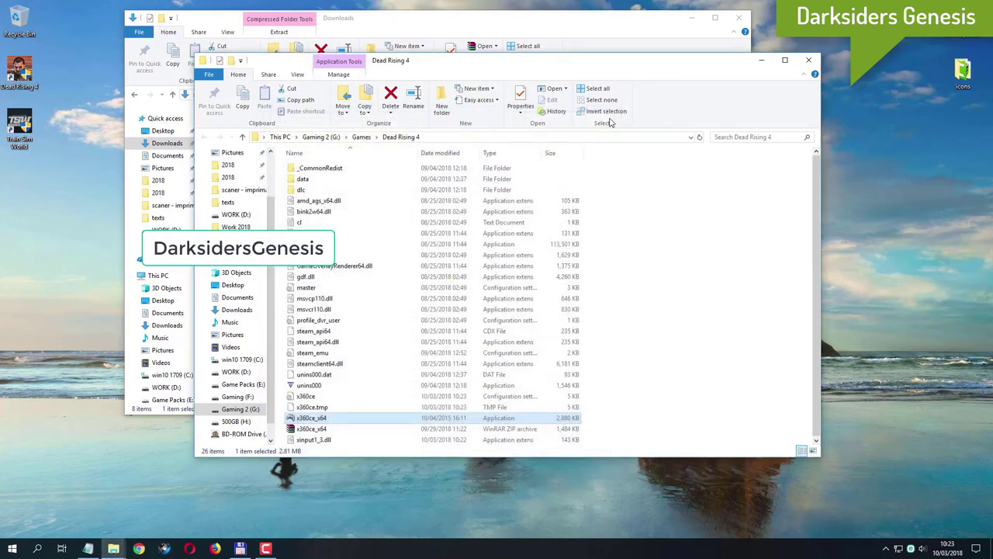
Run x360ce_x64 as administrator again and enable the DI hook mask option in its game settings.
left_click(368, 245)
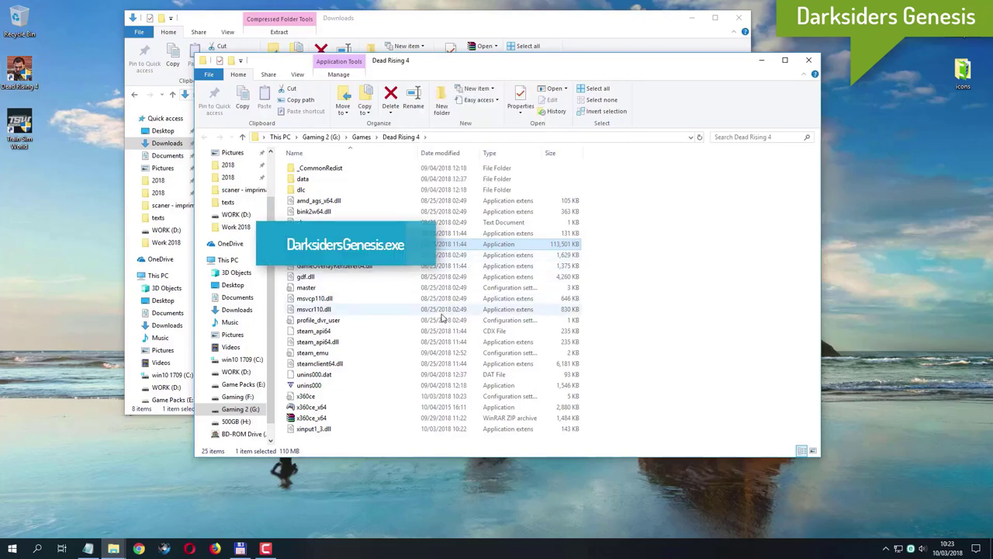
left_click(359, 409)
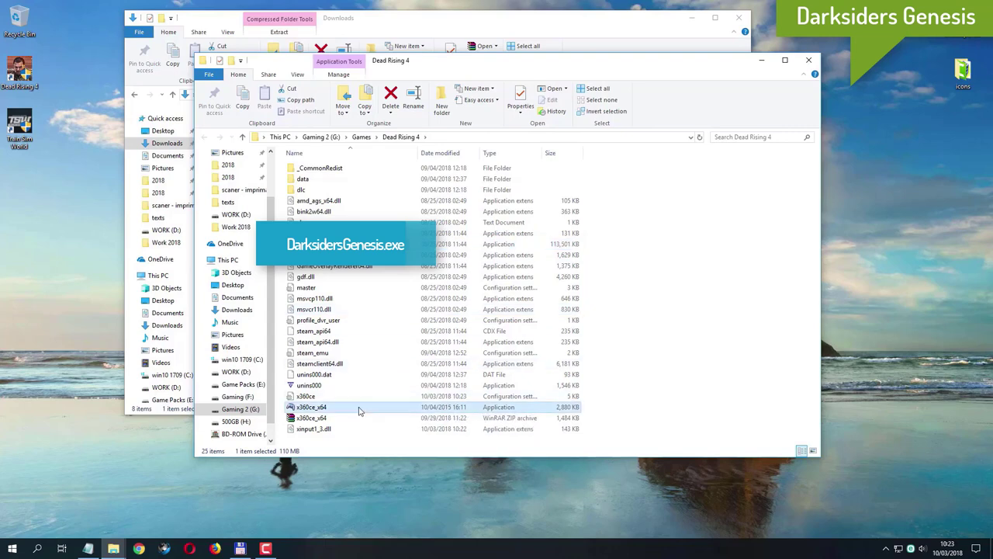
right_click(359, 410)
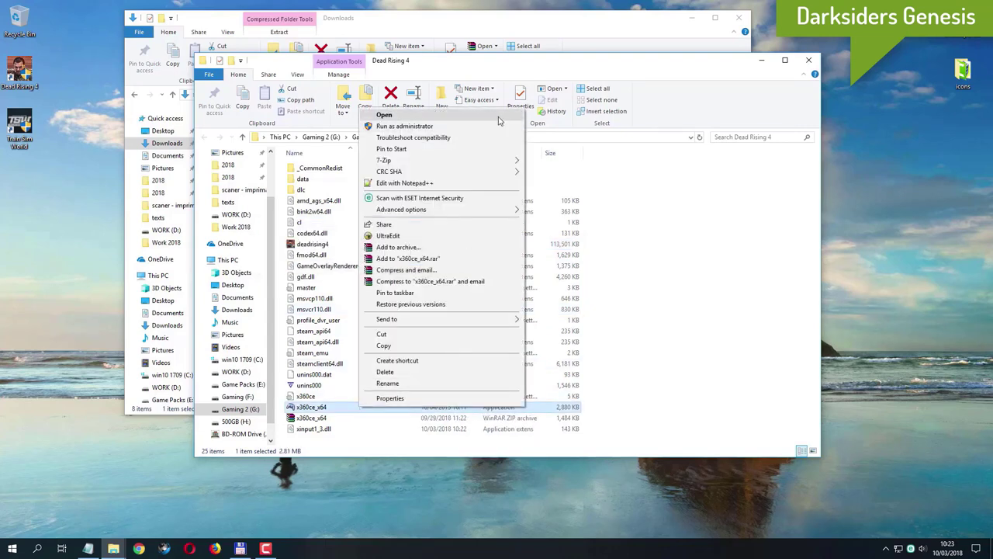
left_click(468, 126)
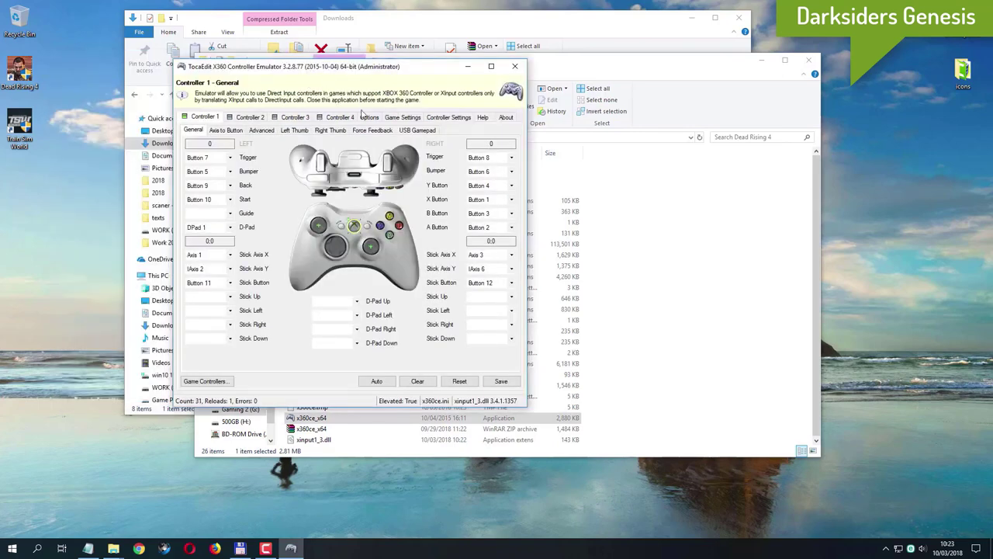
left_click(404, 117)
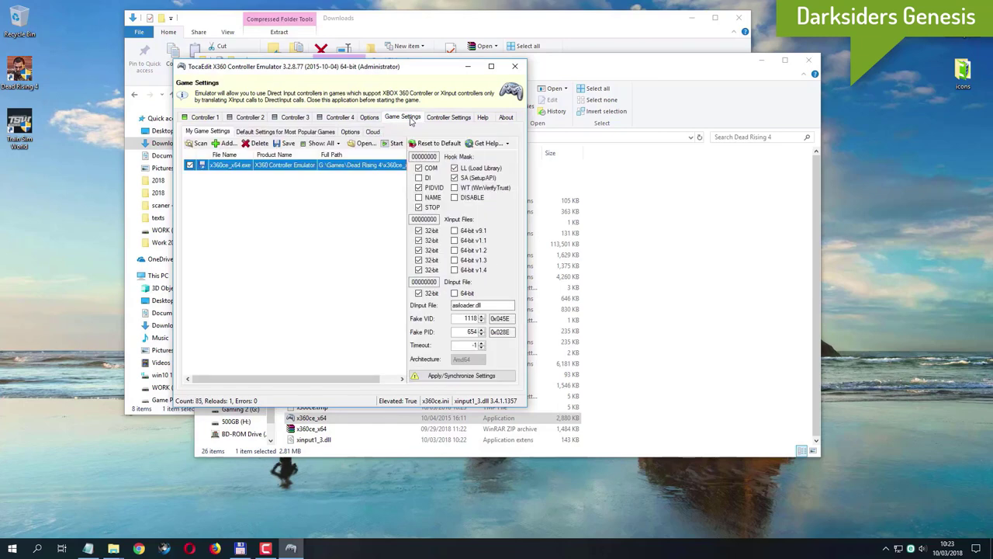
left_click(426, 179)
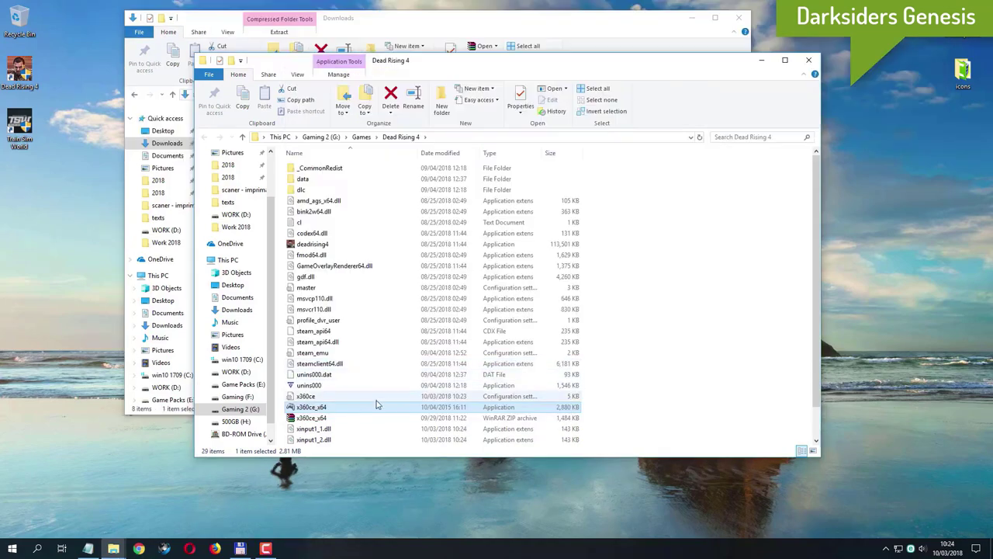
Reopen x360ce_x64 as administrator and display the emulator's game settings.
right_click(368, 410)
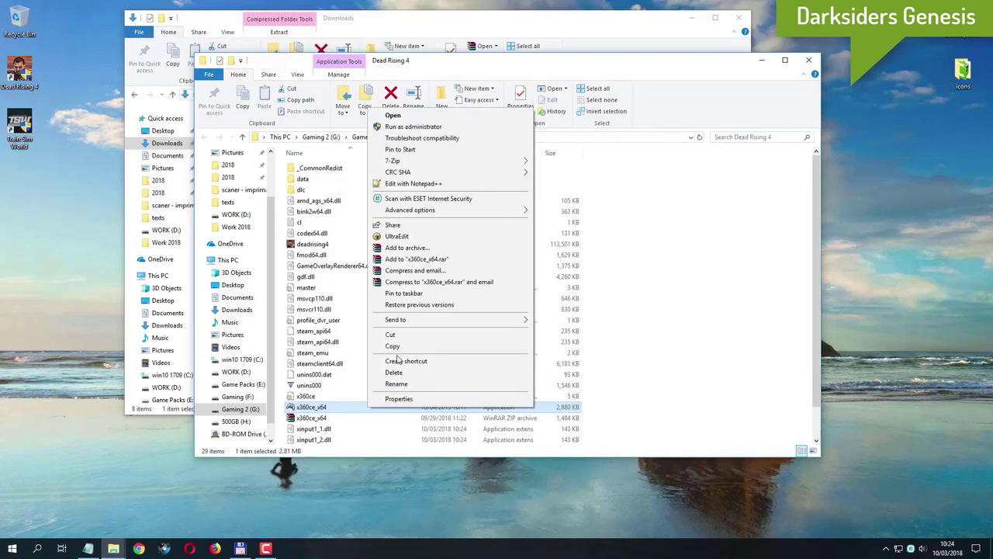
left_click(435, 128)
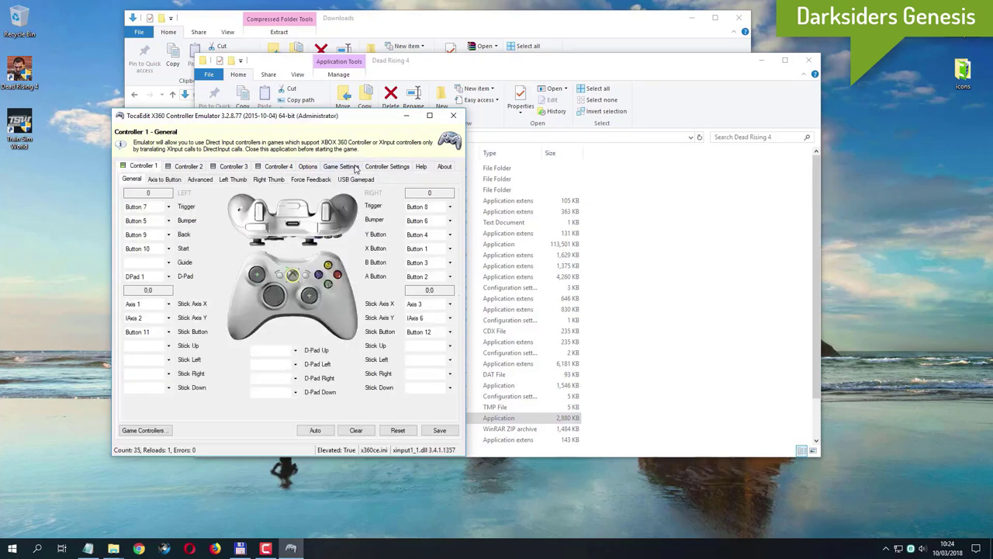
left_click(356, 169)
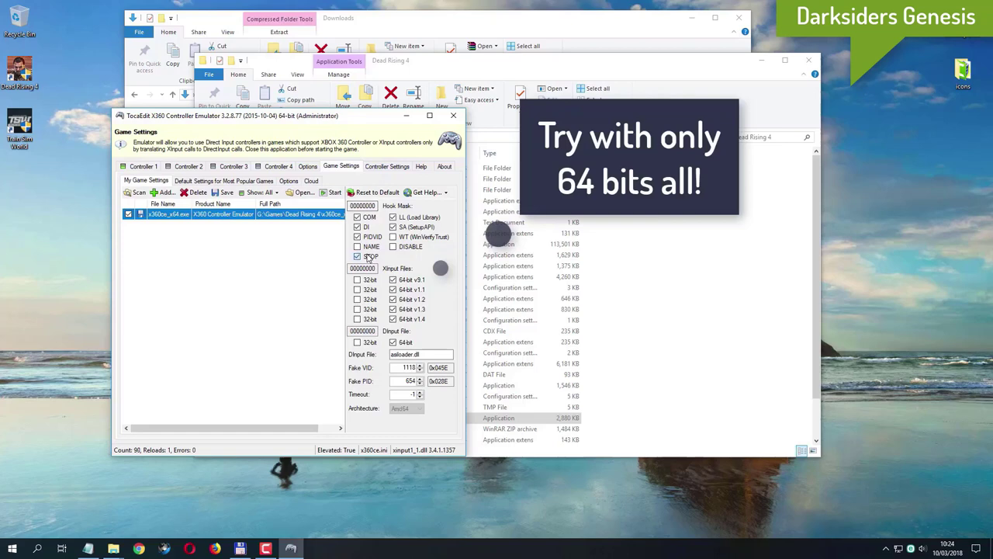
Clear all Hook Mask options for the x360ce_x64.exe entry, including PIDVID, DI, SA (SetupAPI) and LL (Load Library).
left_click(367, 238)
left_click(367, 227)
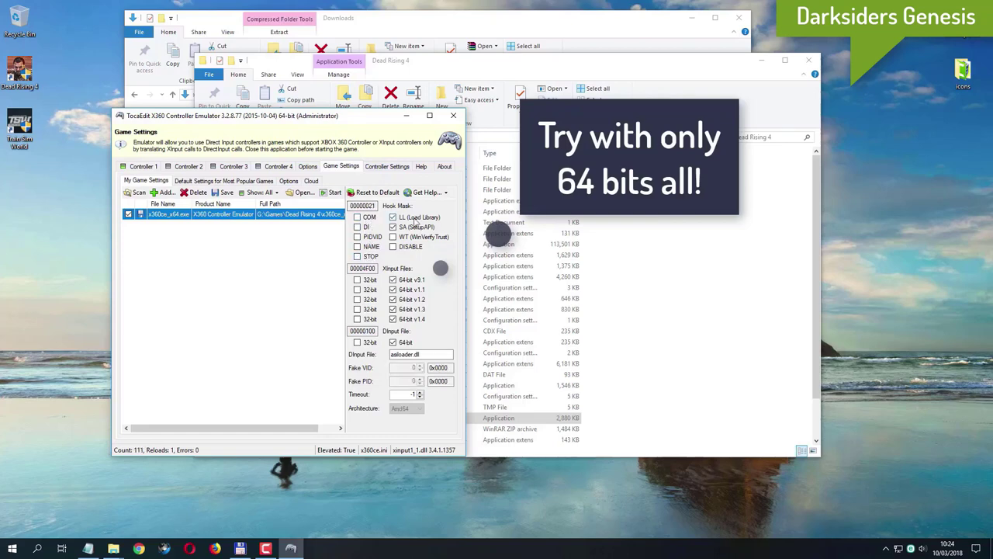
left_click(411, 226)
left_click(410, 218)
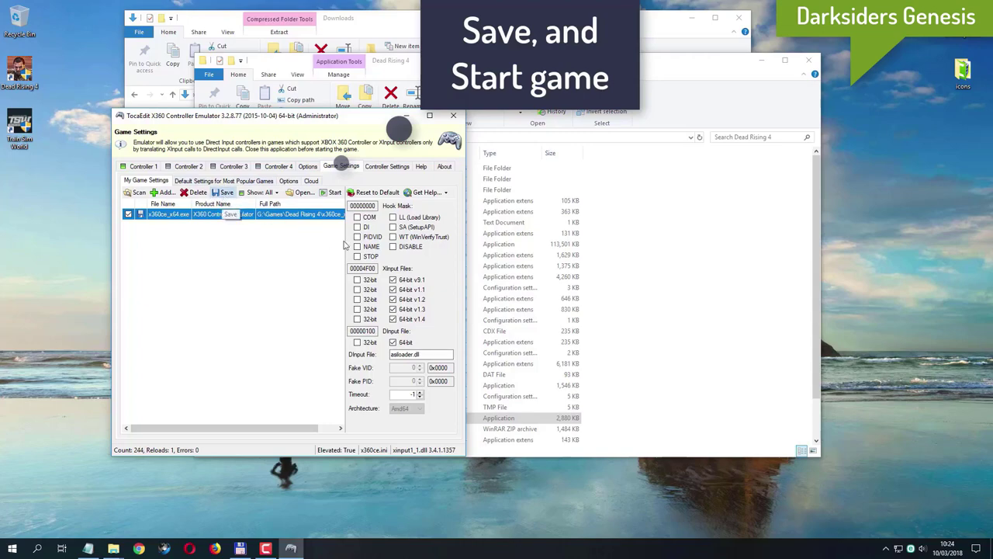
Save the x360ce_x64.exe entry's game settings and start it, closing the emulator window.
left_click(224, 192)
left_click(332, 191)
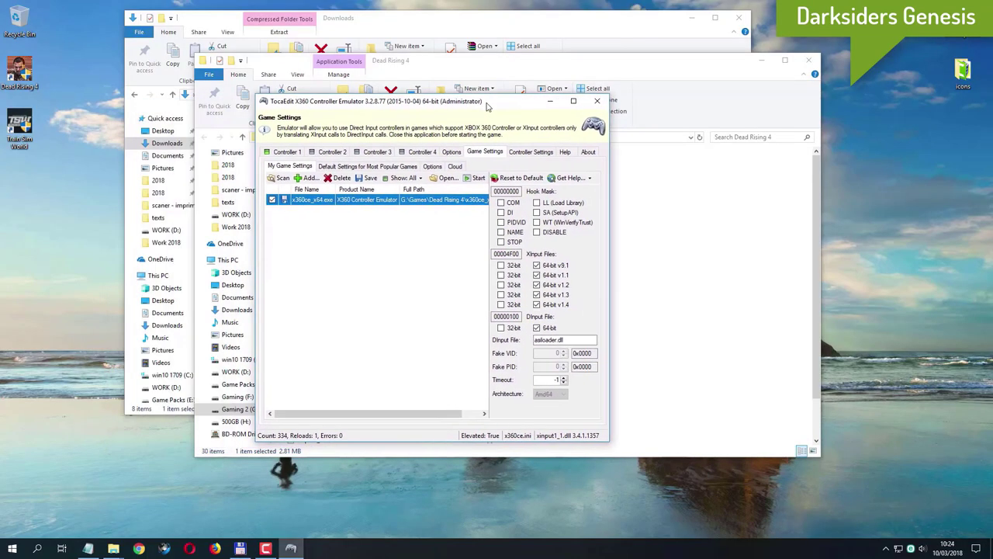
left_click(599, 103)
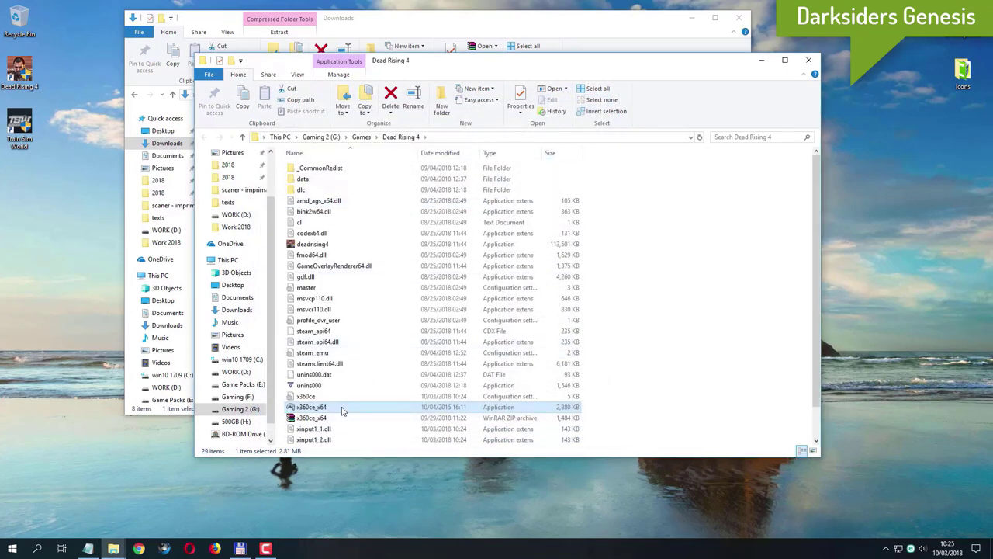
Run x360ce_x64 from the Dead Rising 4 folder as administrator once more.
right_click(342, 409)
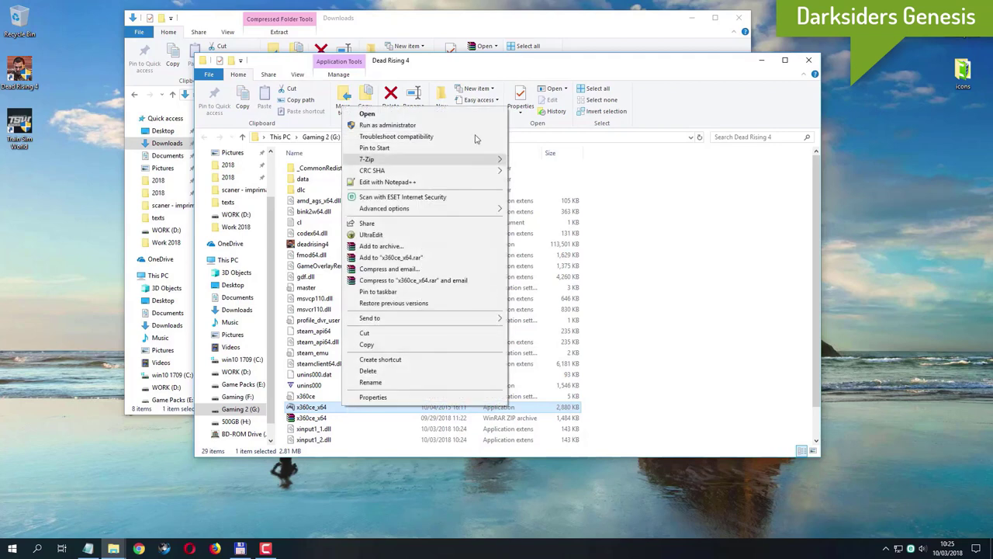
left_click(462, 126)
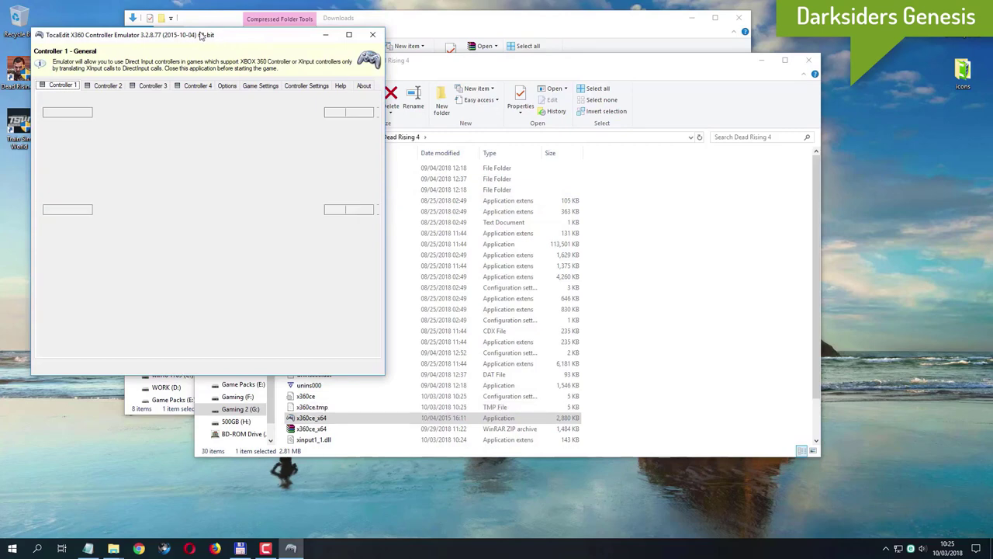
Display the controller settings for the USB gamepad, keeping deadrising4.exe: Dead Rising 4 as the program.
left_click_drag(200, 35, 404, 86)
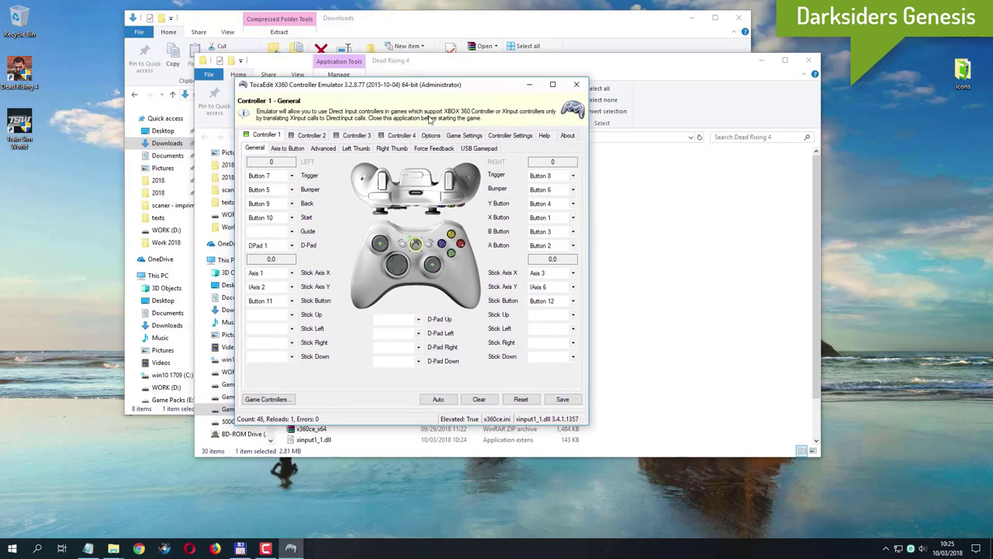
left_click(503, 135)
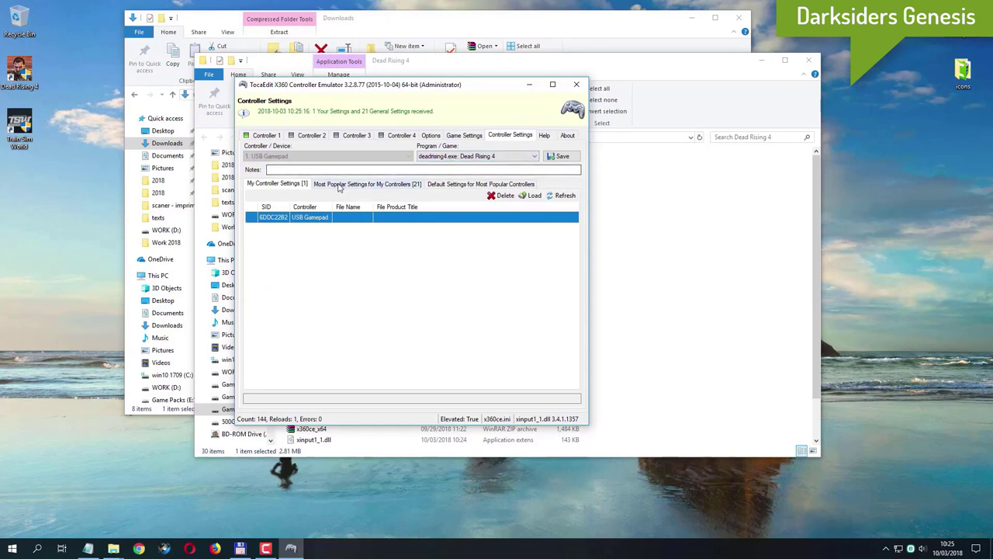
left_click(537, 157)
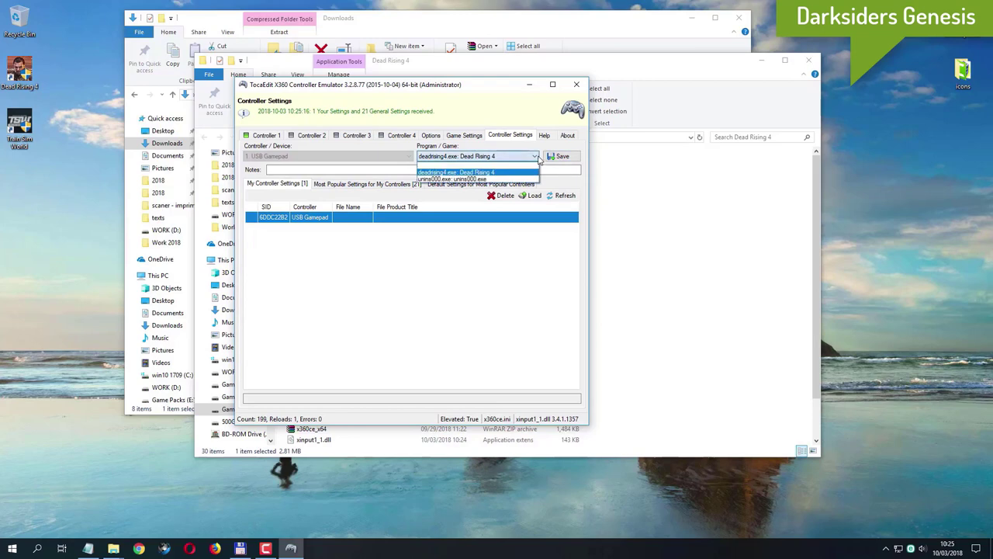
left_click(537, 158)
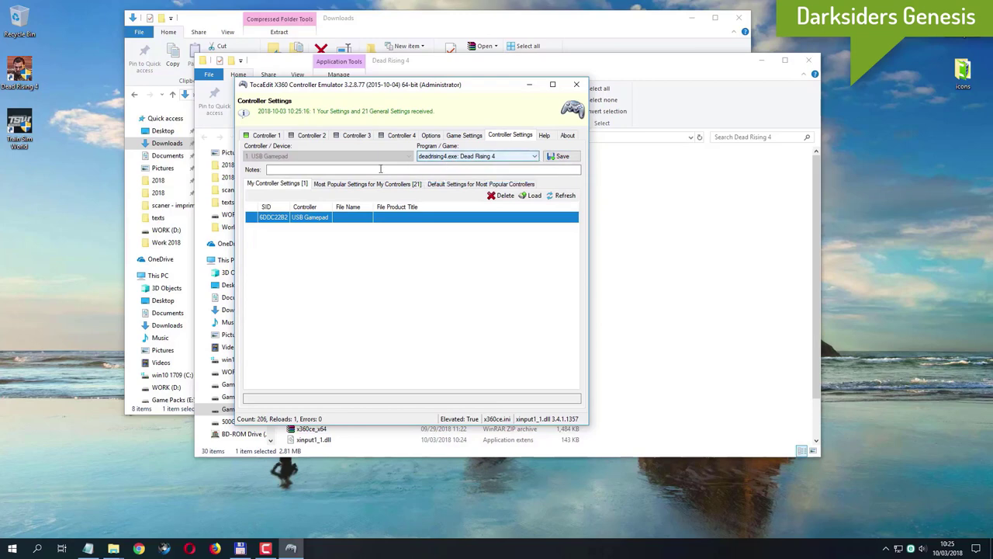
Load the first XBOX 360 Controller for Windows preset from the most popular settings into the USB Gamepad controller and save it.
left_click(344, 186)
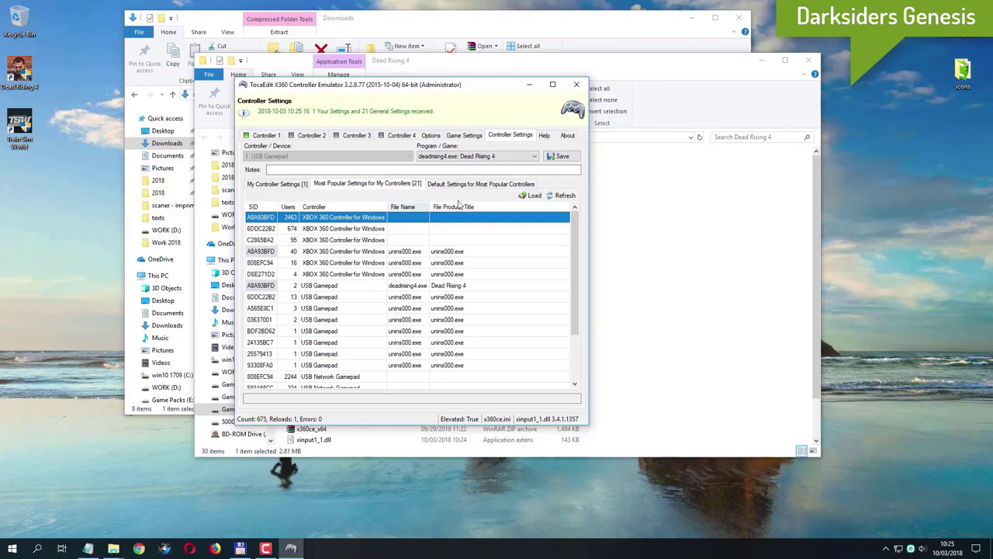
left_click(529, 197)
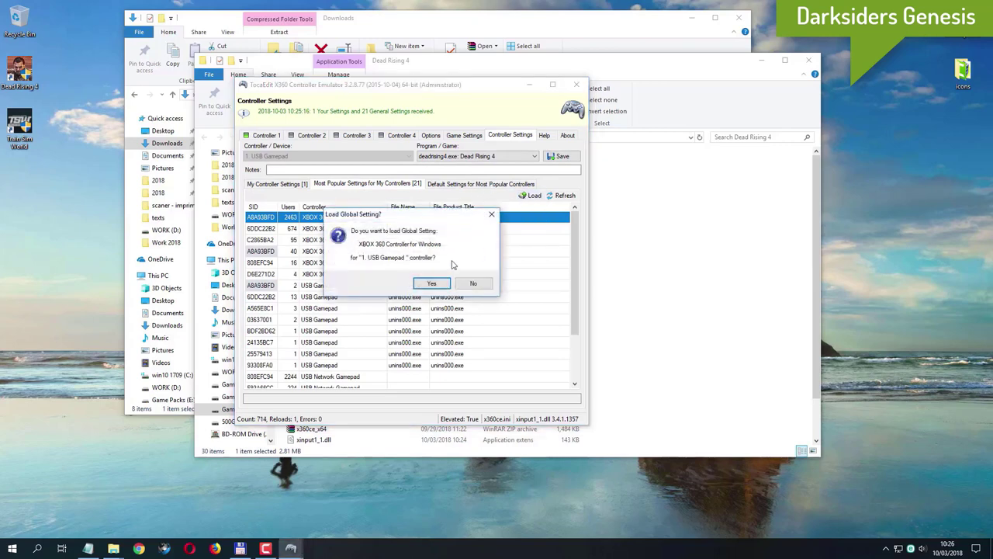
left_click(432, 284)
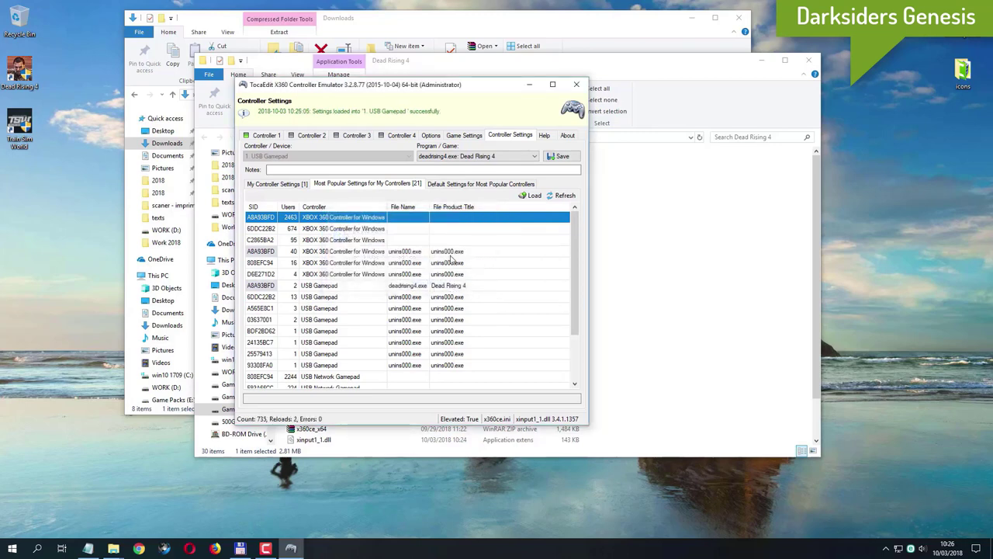
left_click(562, 156)
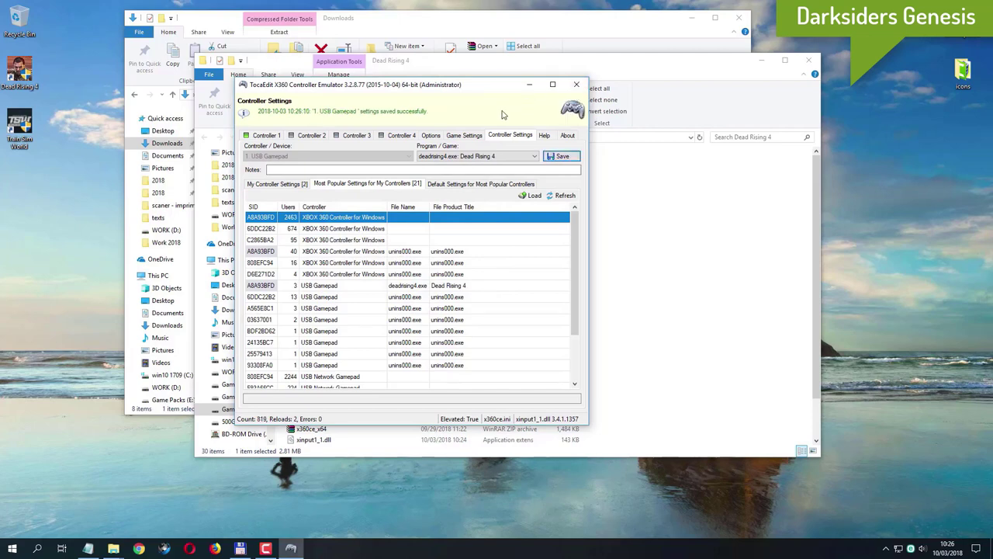
Display the emulator's game settings, and launch Dead Rising 4 from the desktop to test the controller.
left_click(455, 136)
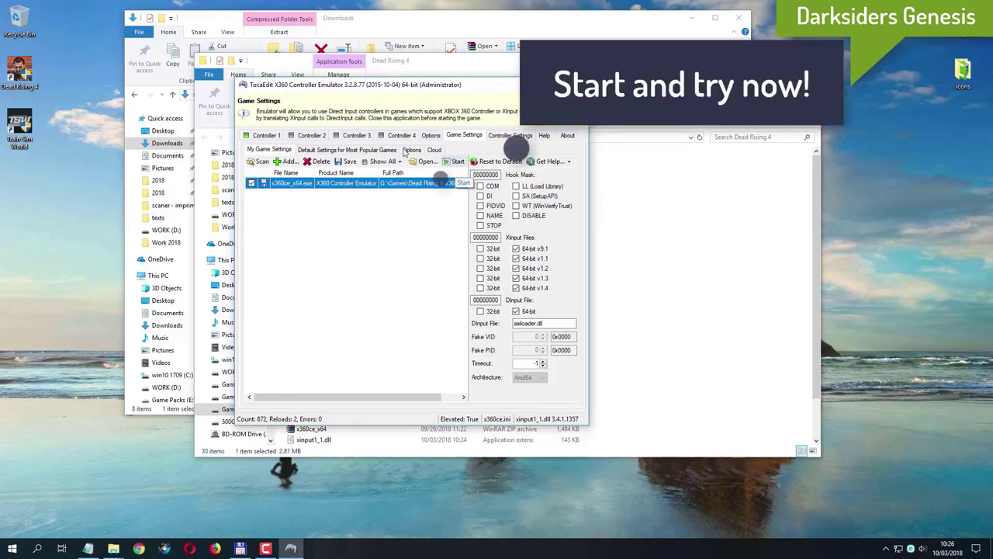
double_click(25, 77)
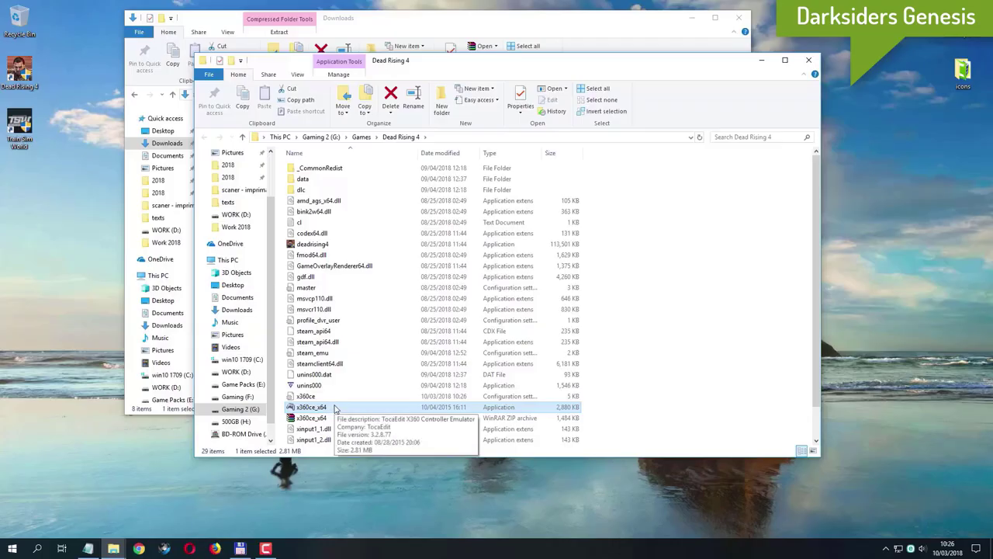
Run x360ce_x64 from the Dead Rising 4 folder as administrator and display its game settings.
right_click(335, 409)
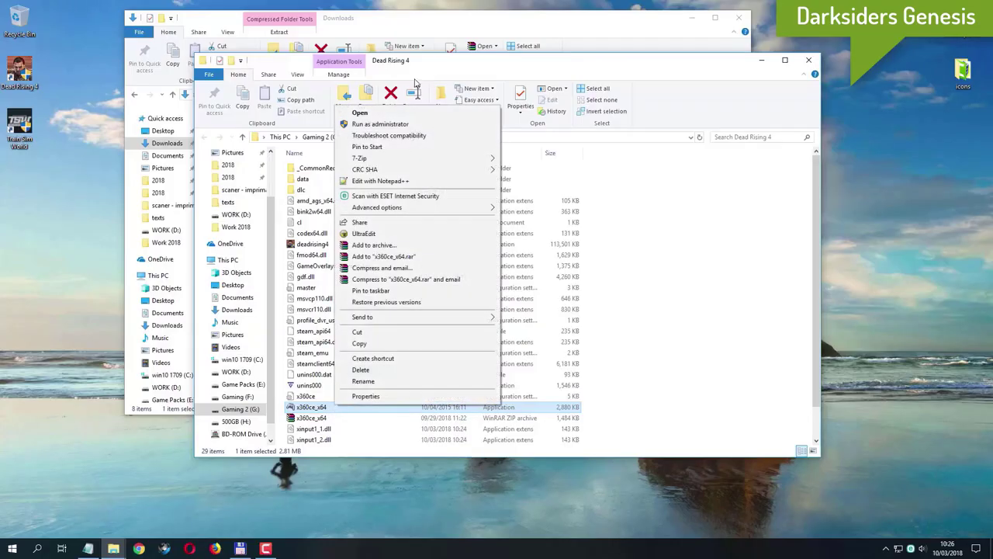
left_click(380, 124)
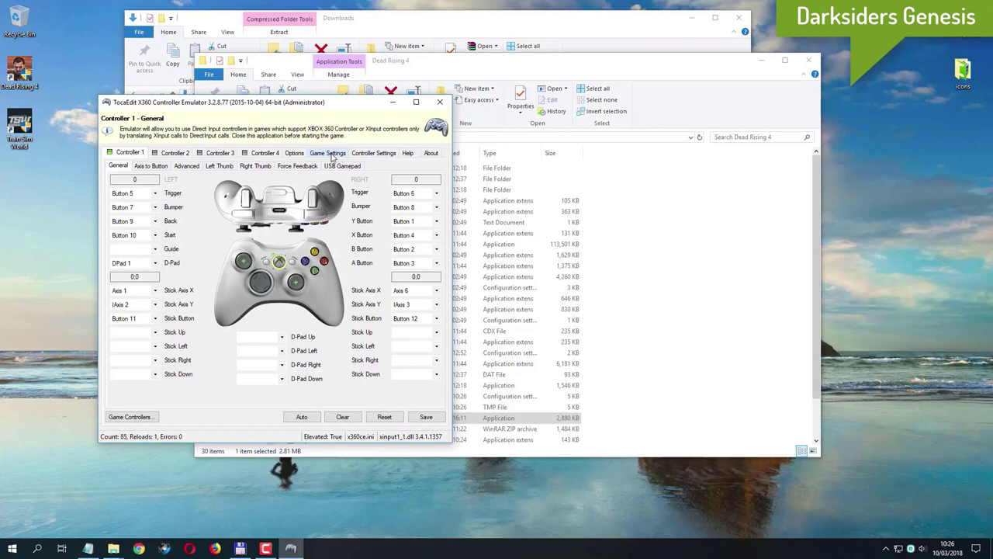
left_click(330, 153)
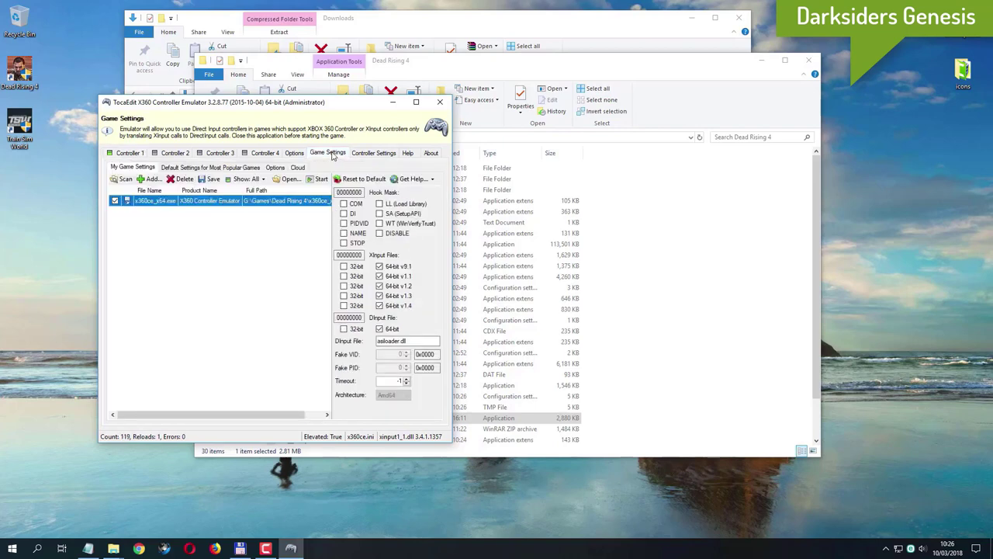
Switch all five XInput files and the DInput file of the x360ce_x64.exe entry to 32-bit.
left_click(344, 266)
left_click(346, 276)
left_click(346, 286)
left_click(346, 295)
left_click(345, 306)
left_click(351, 330)
Enable the COM, DI, PIDVID, NAME, LL, SA and WT hook masks for the x360ce_x64.exe entry, and close the emulator.
left_click(355, 205)
left_click(353, 214)
left_click(357, 223)
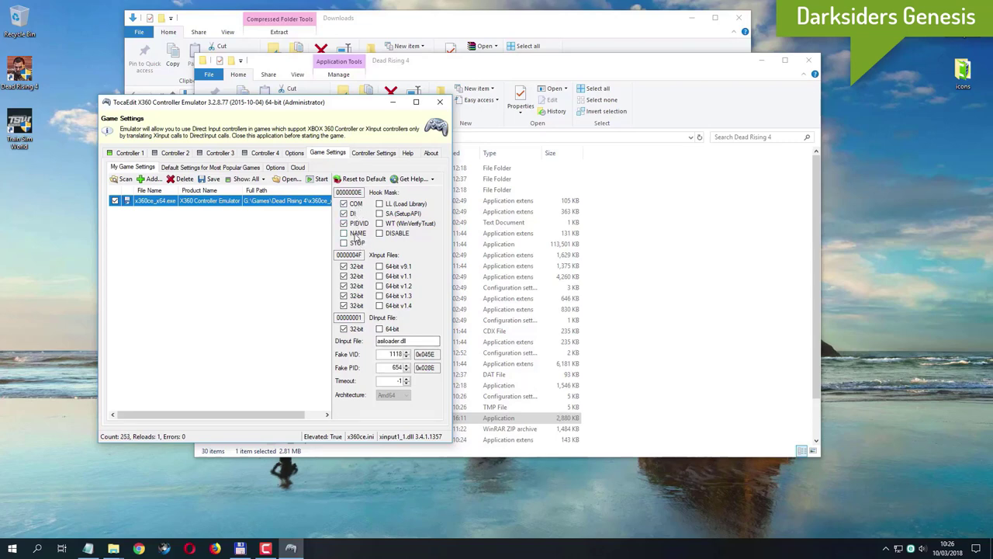
left_click(357, 236)
left_click(400, 216)
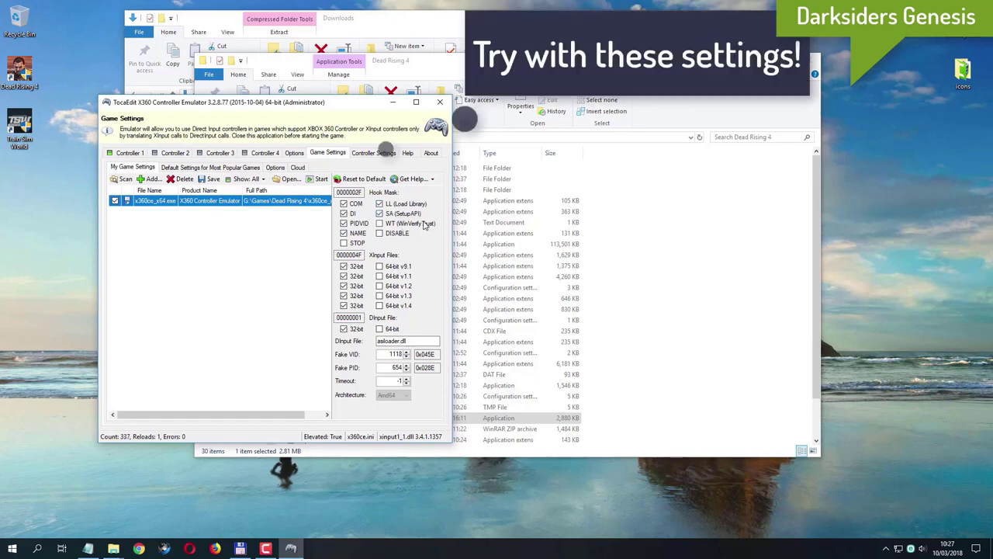
left_click(423, 225)
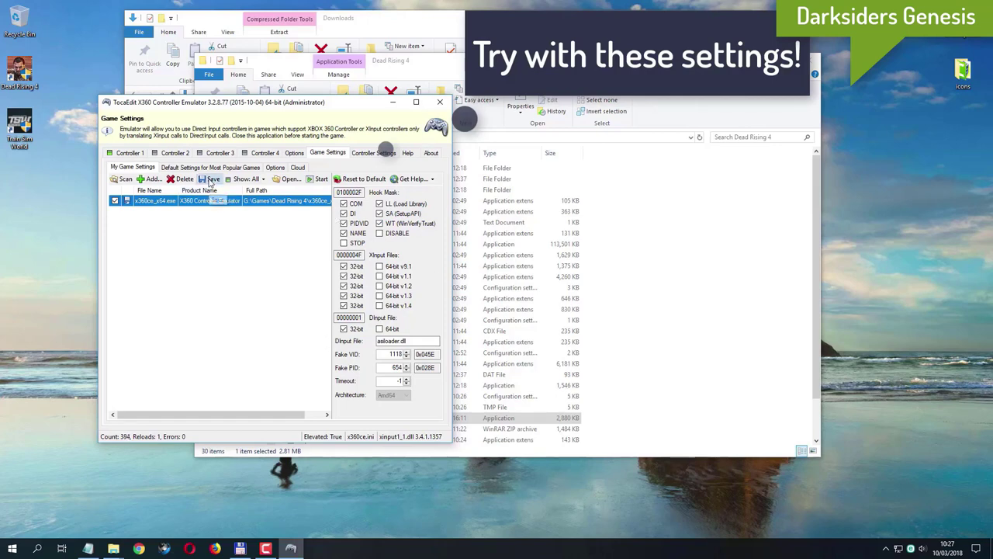
left_click(440, 103)
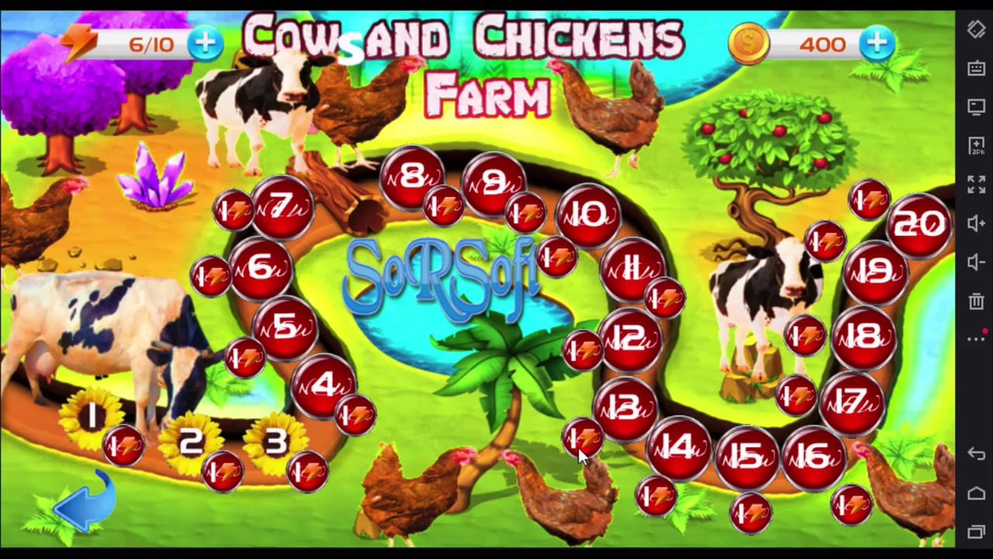
left_click(281, 444)
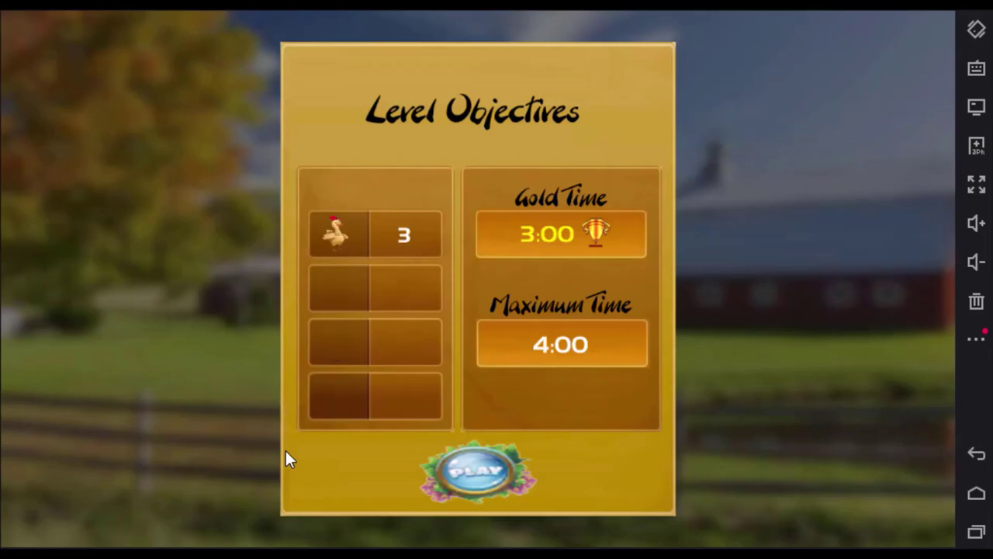
left_click(493, 471)
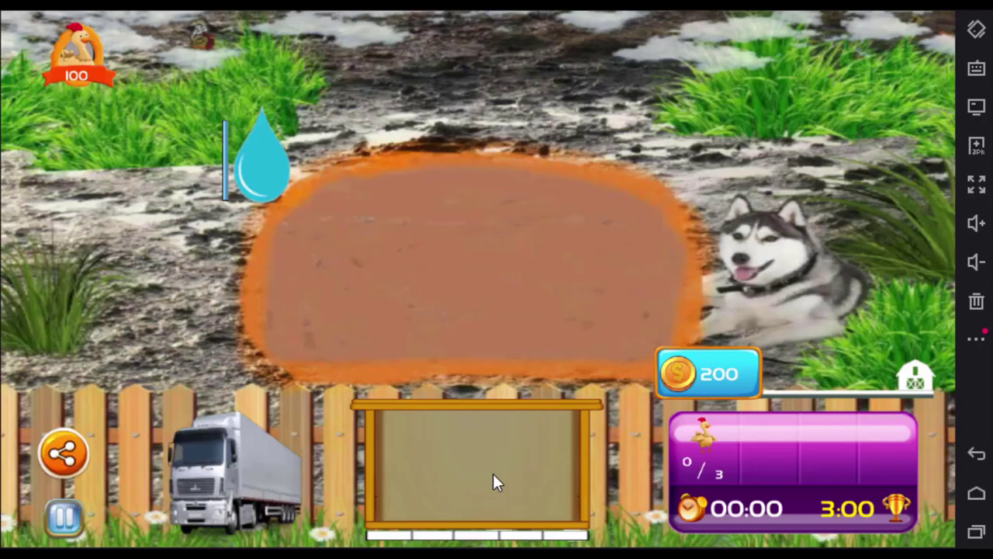
left_click(88, 65)
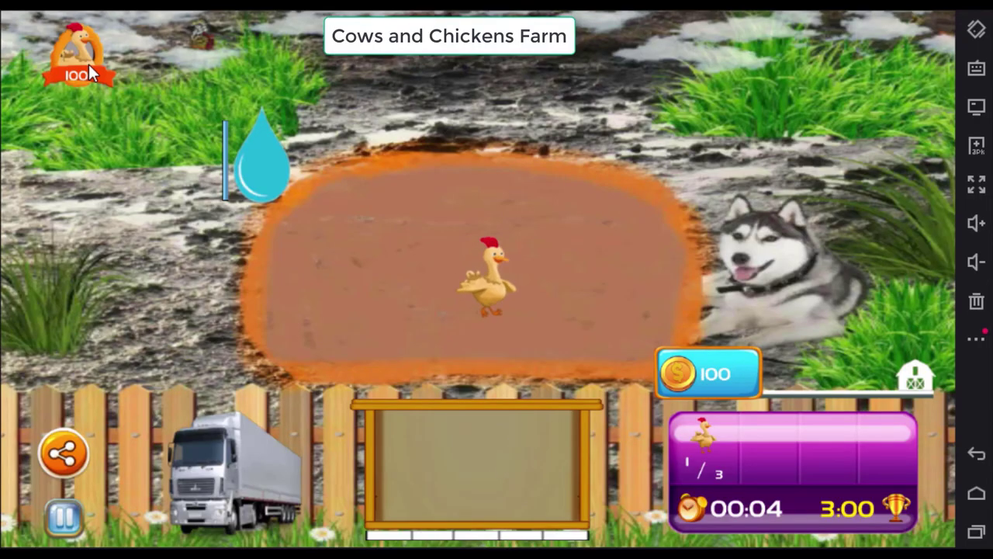
left_click(85, 66)
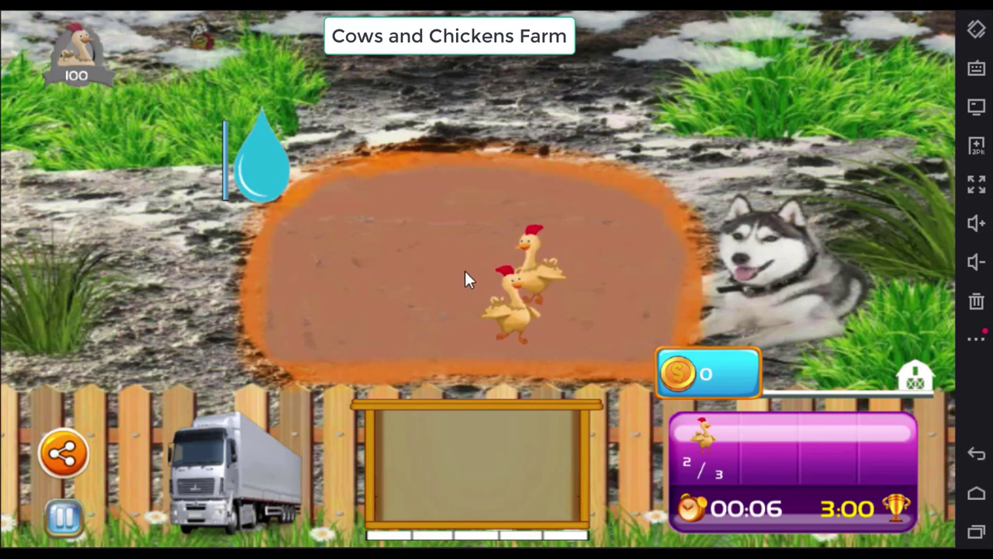
left_click(464, 269)
left_click(586, 274)
left_click(539, 208)
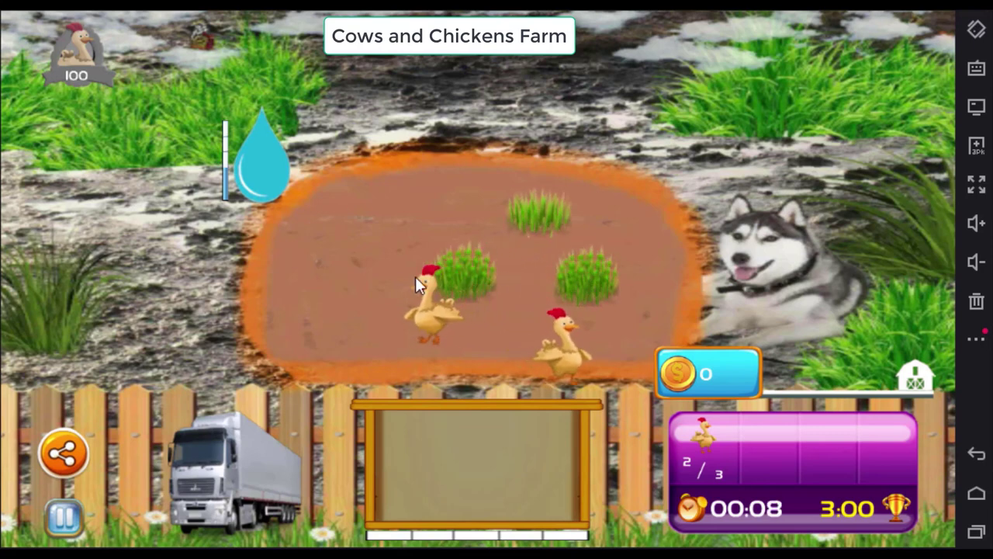